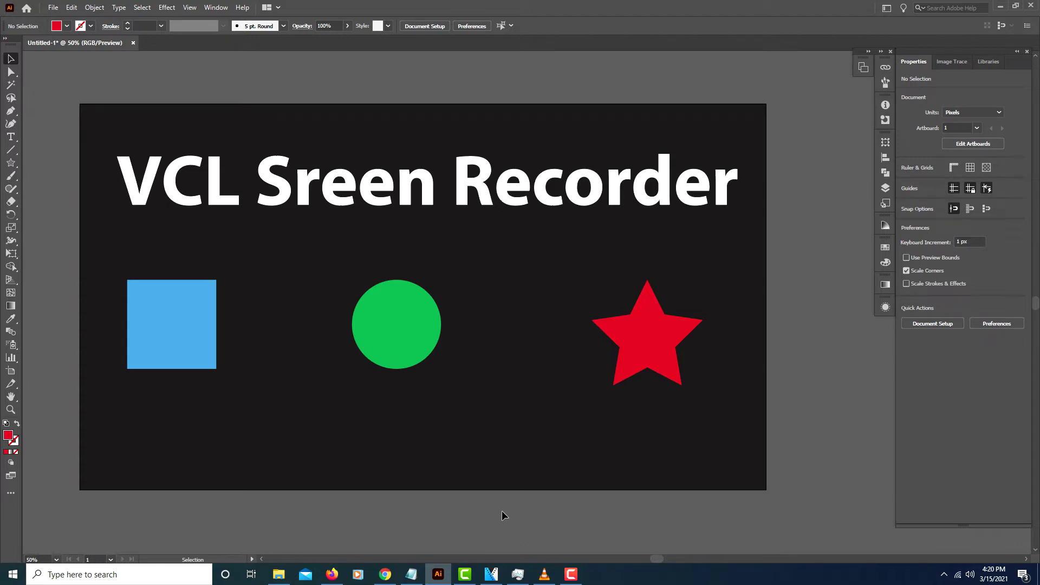
Switch to VLC media player and open a capture device with the capture mode set to Desktop.
click(544, 573)
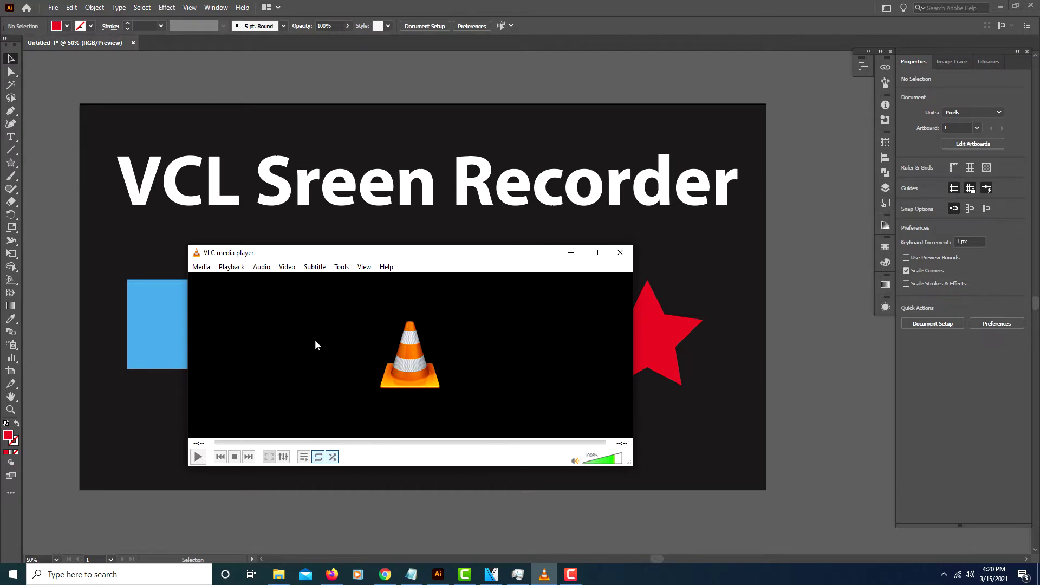
click(203, 267)
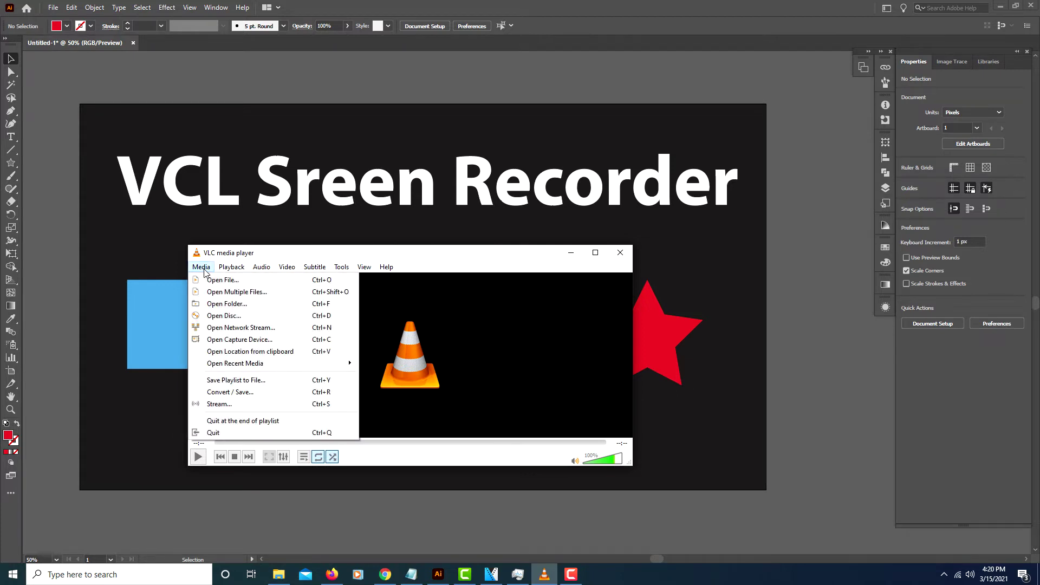
click(235, 340)
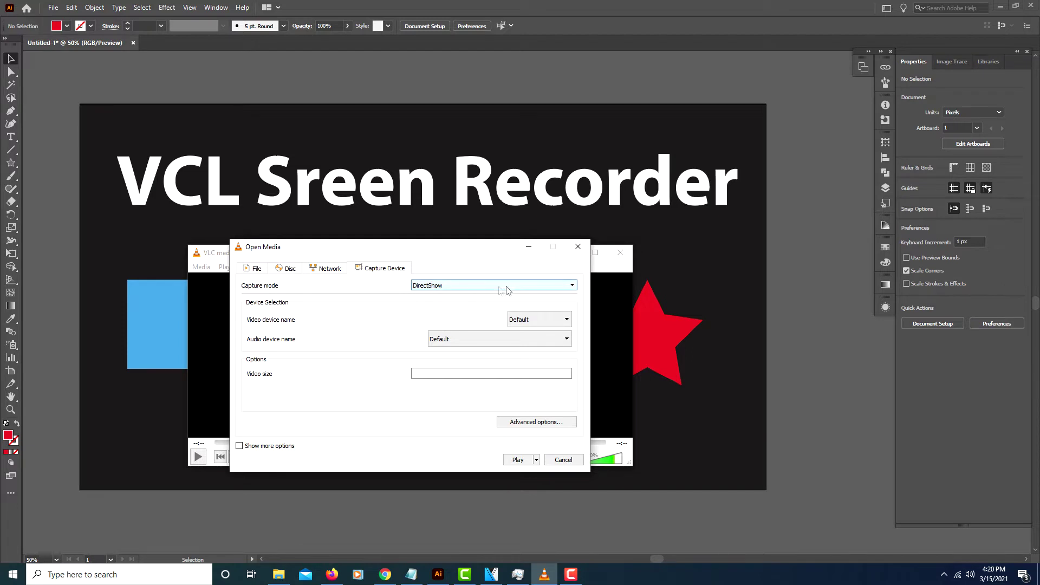
click(572, 286)
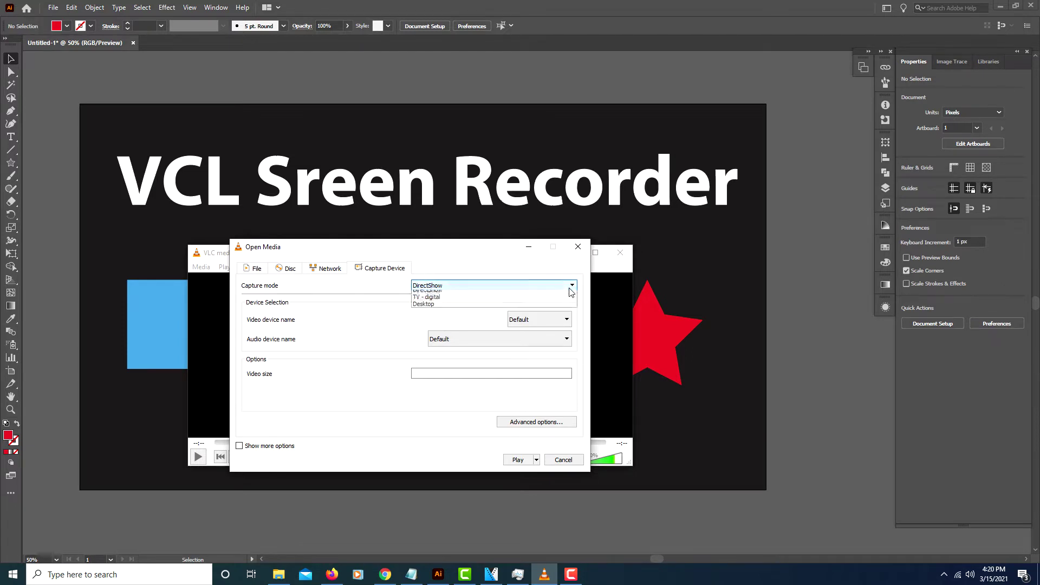
click(432, 308)
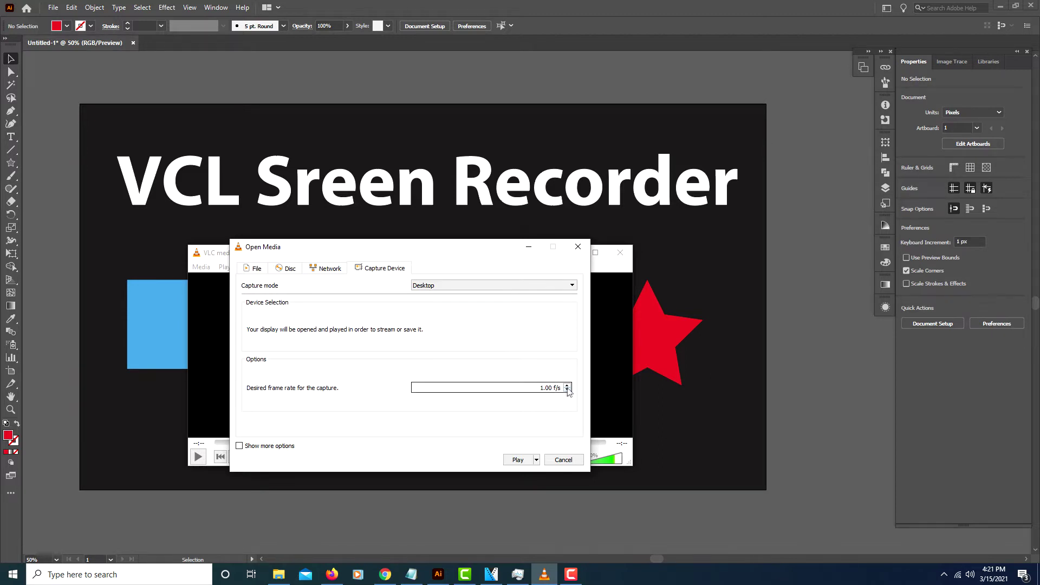
Set the desired capture frame rate to 30.00 f/s and choose to convert the desktop capture.
double_click(542, 387)
click(478, 390)
click(536, 460)
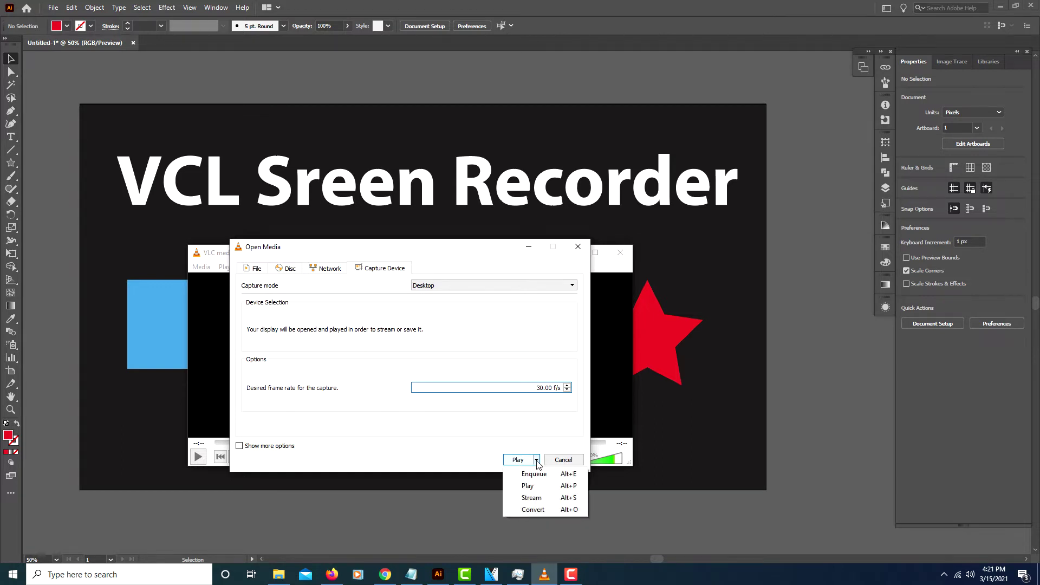
click(537, 511)
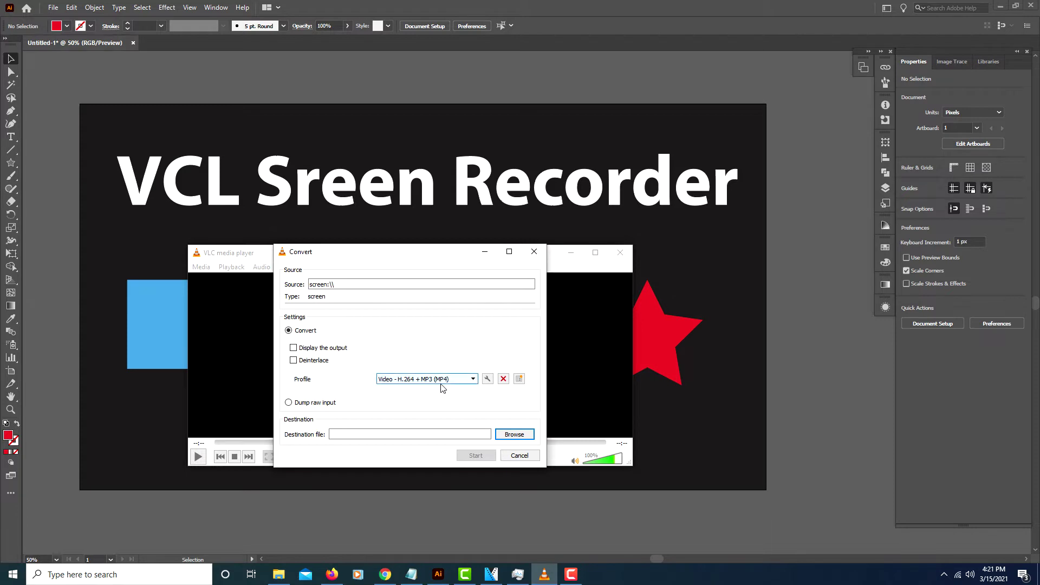
Review the available conversion profiles, keeping Video - H.264 + MP3 (MP4).
click(473, 380)
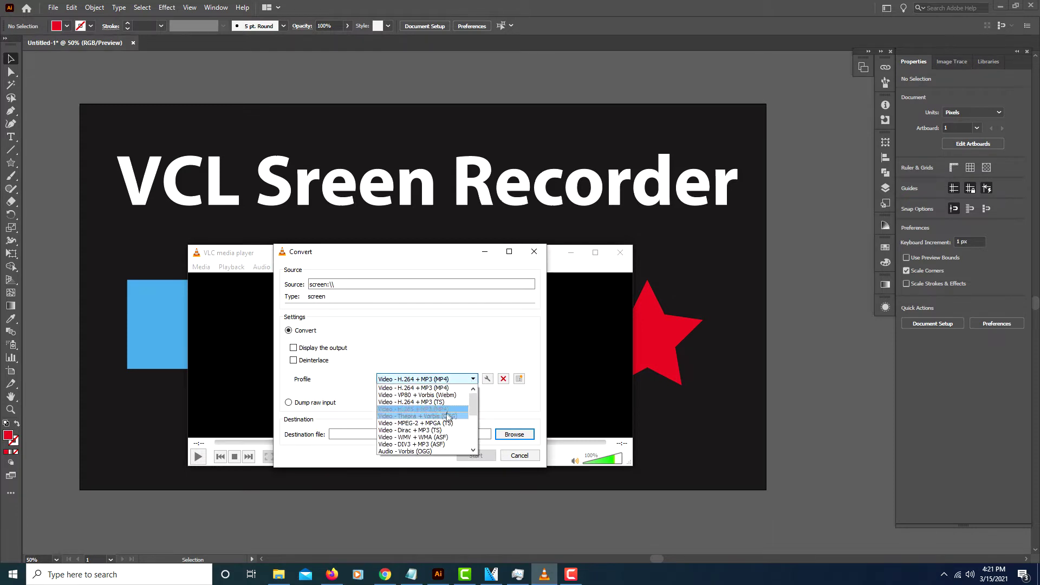
scroll(446, 421, down, 2)
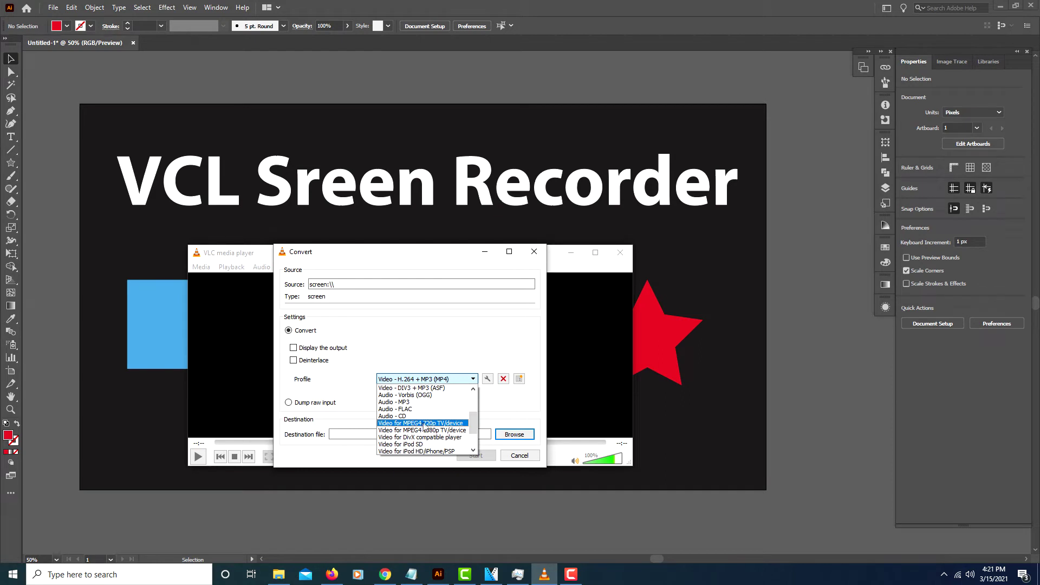
click(501, 400)
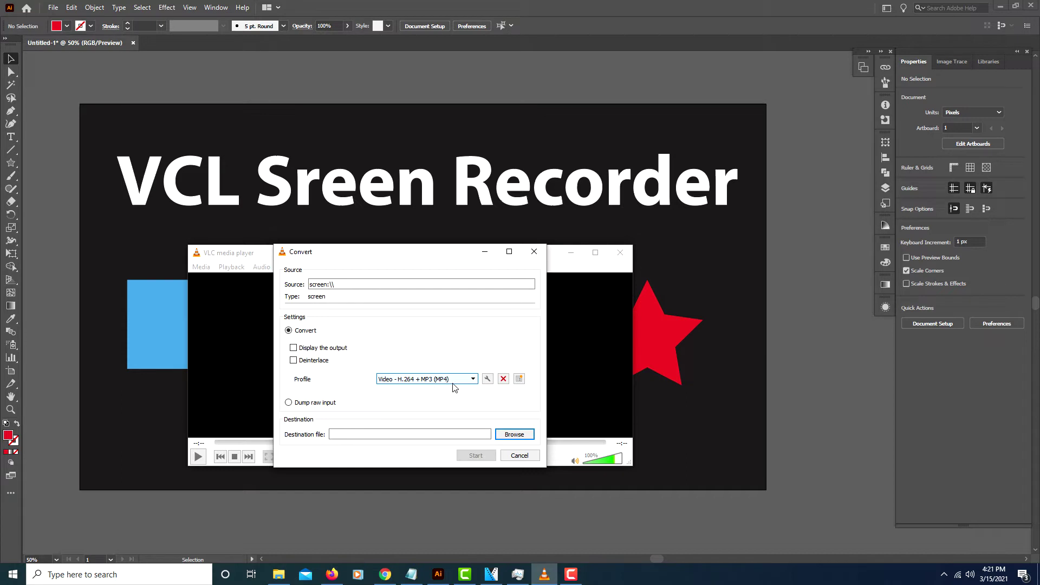
Set the destination file to Record 2 in the VLC Video folder, and start the screen recording with the player minimized.
click(509, 435)
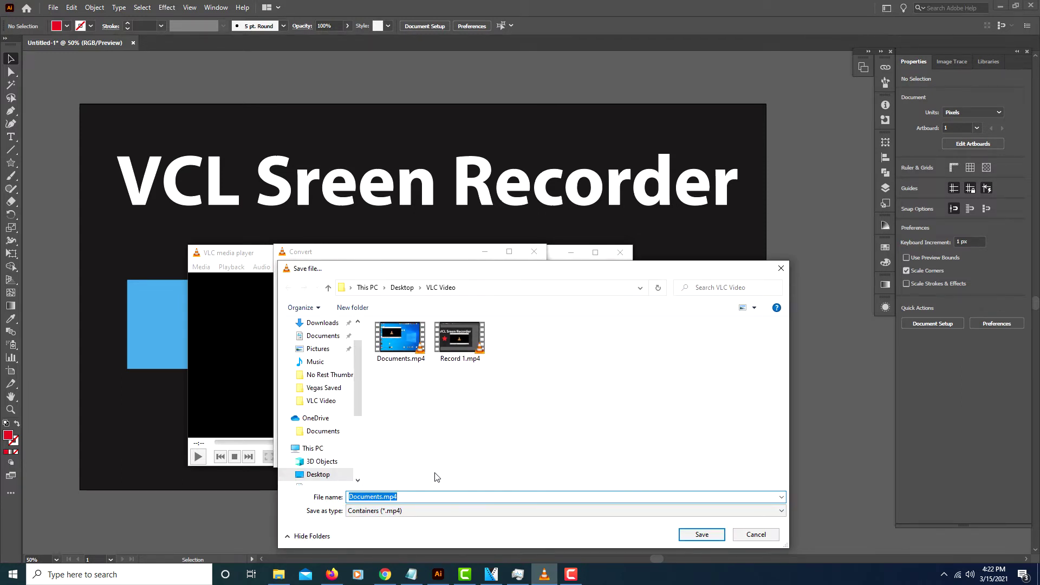
text(Record 2)
click(701, 535)
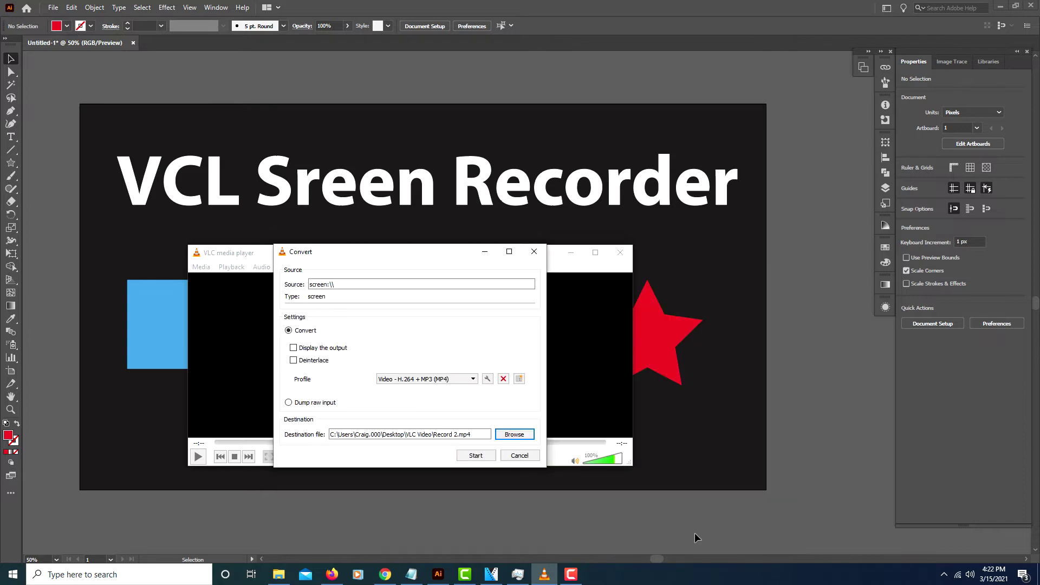
click(473, 457)
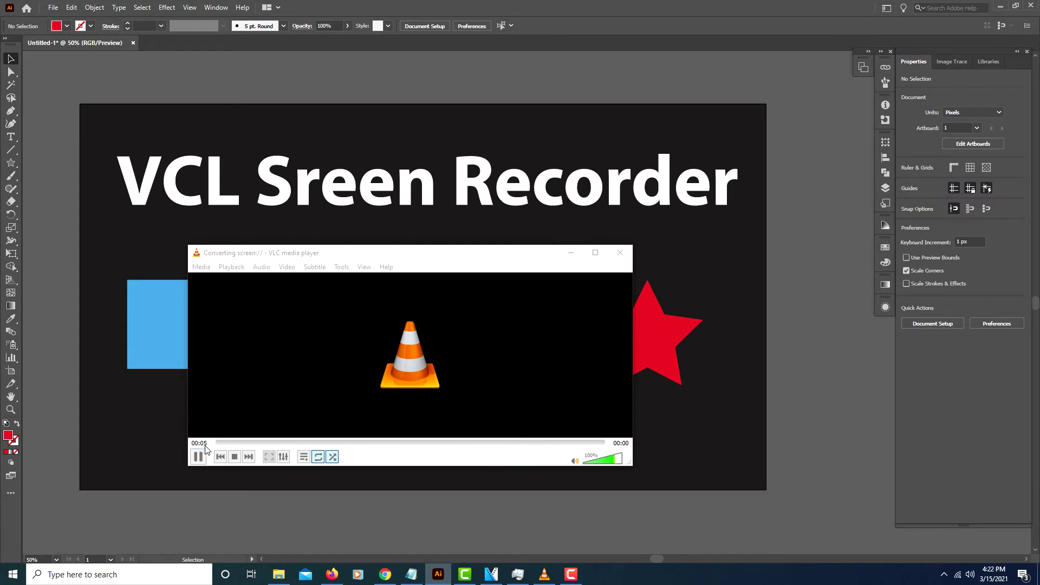
click(570, 252)
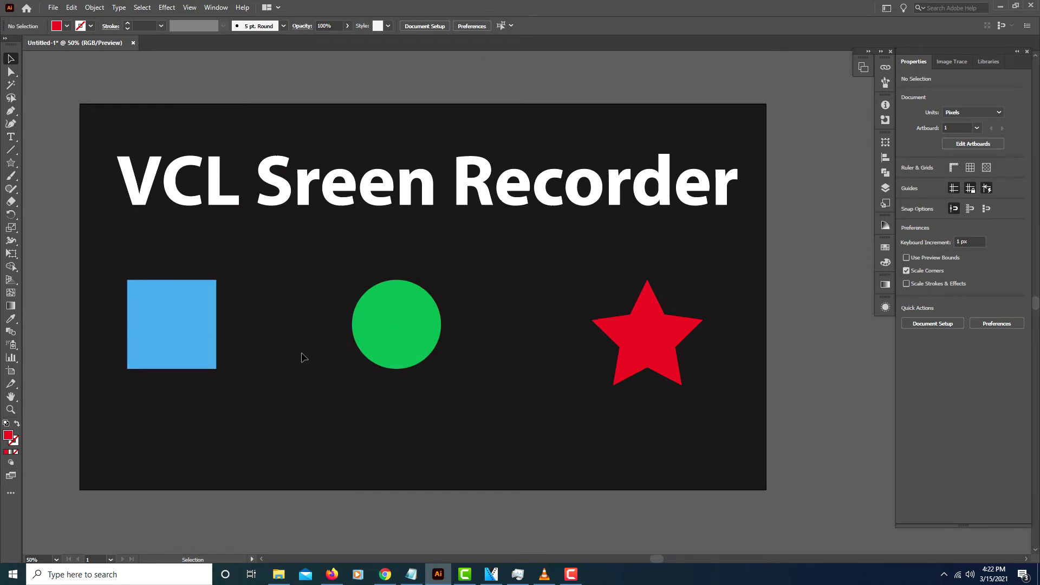
Rearrange the shapes in Illustrator into a row with the green circle first, the red star in the middle and the blue square last.
drag(186, 330, 541, 446)
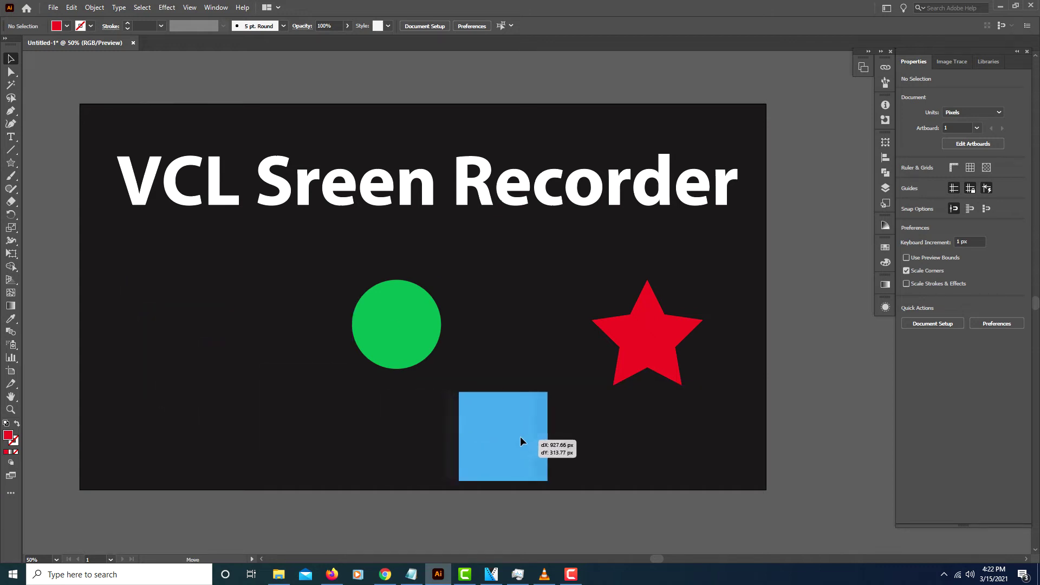
drag(401, 322, 176, 330)
drag(600, 336, 404, 324)
drag(516, 414, 687, 309)
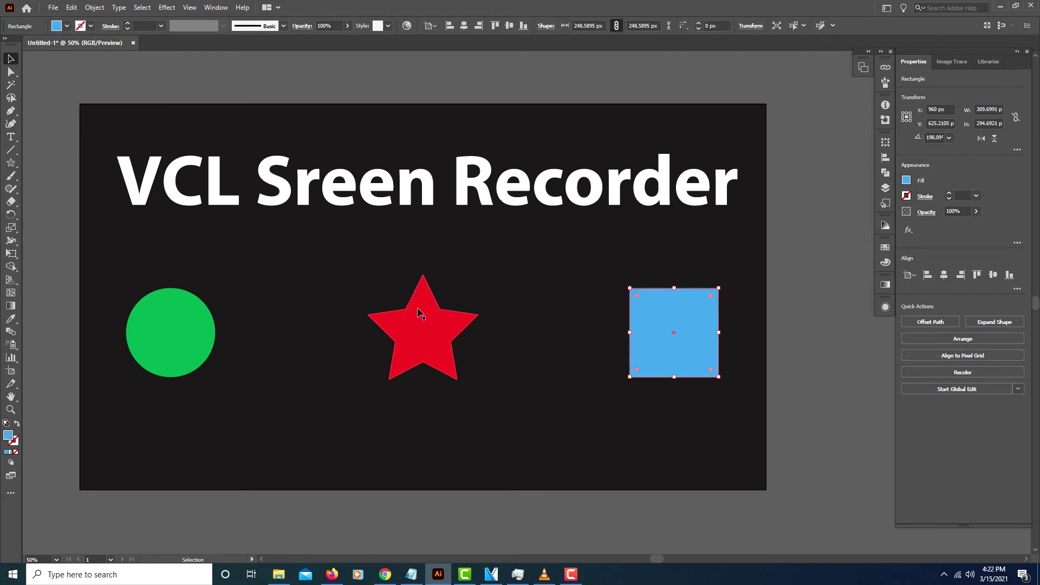
Move the green circle, red star and blue square slightly higher on the artboard.
drag(415, 326, 425, 367)
drag(206, 328, 215, 276)
drag(420, 369, 422, 287)
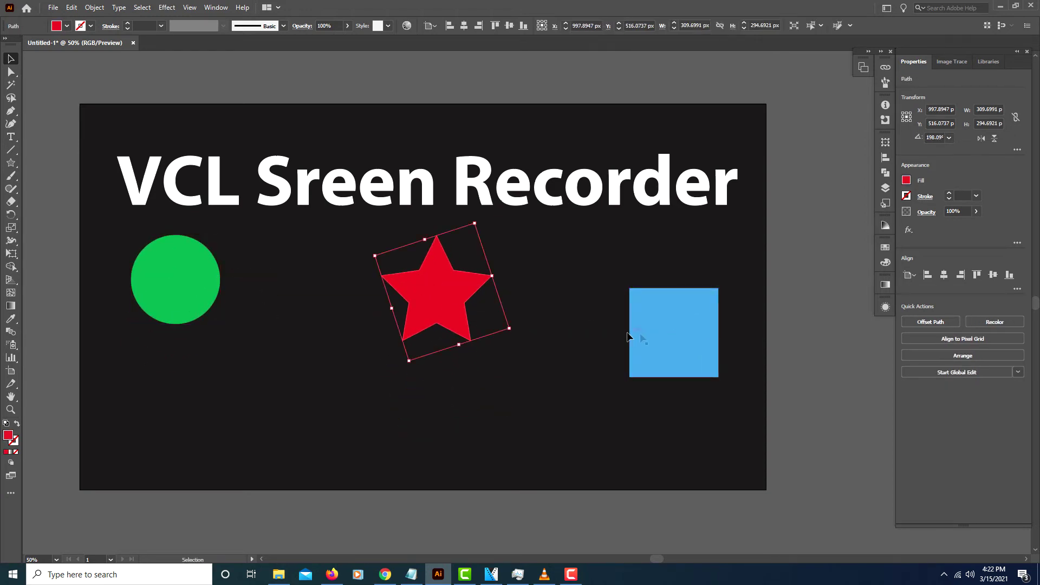
drag(666, 338, 685, 297)
Move the "VCL Sreen Recorder" title below the row of shapes and deselect it.
click(523, 182)
drag(522, 181, 518, 421)
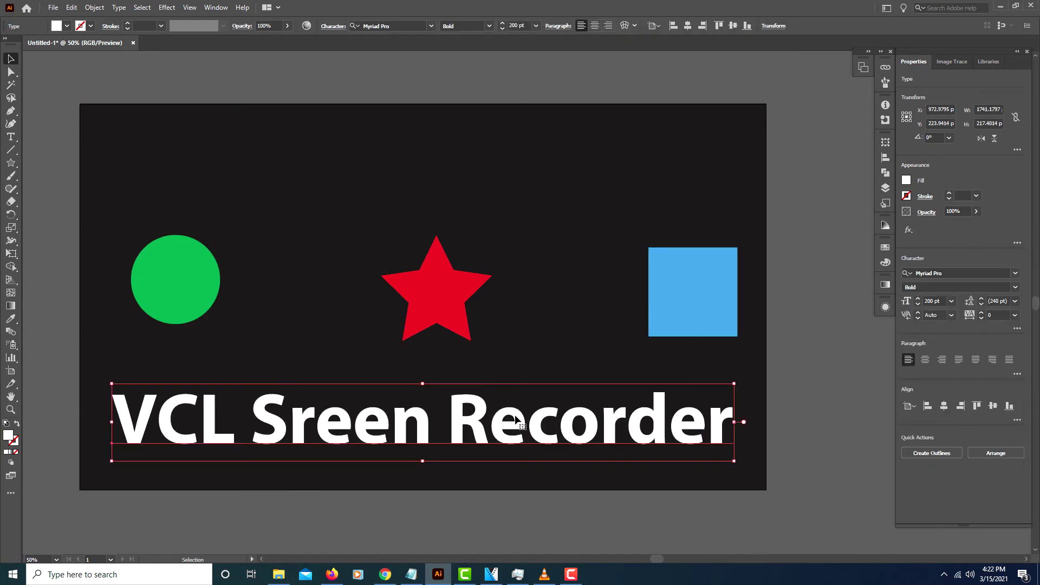
click(584, 485)
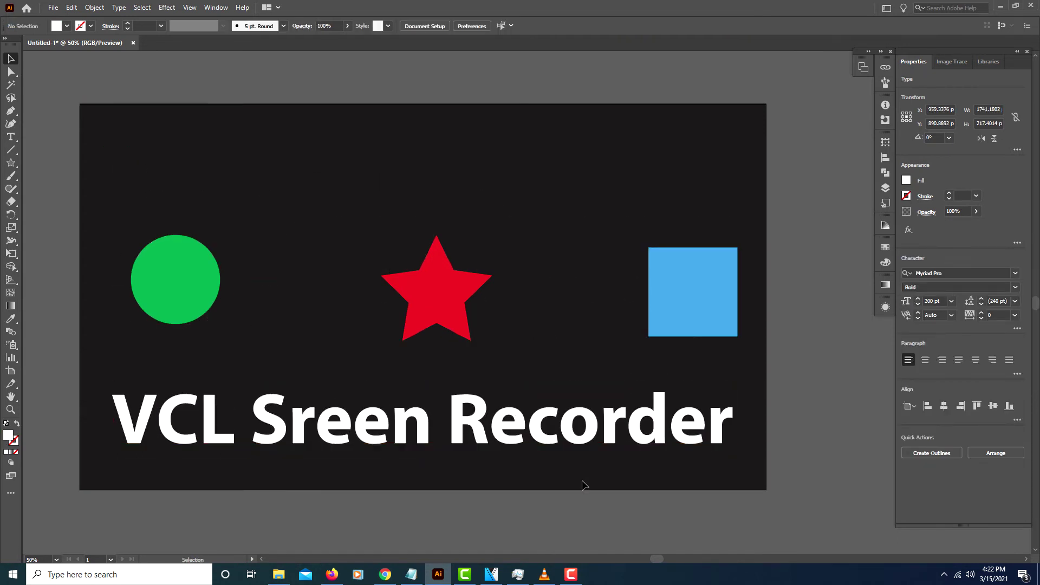
Switch back to VLC media player, stop the screen recording and minimize the player.
click(546, 575)
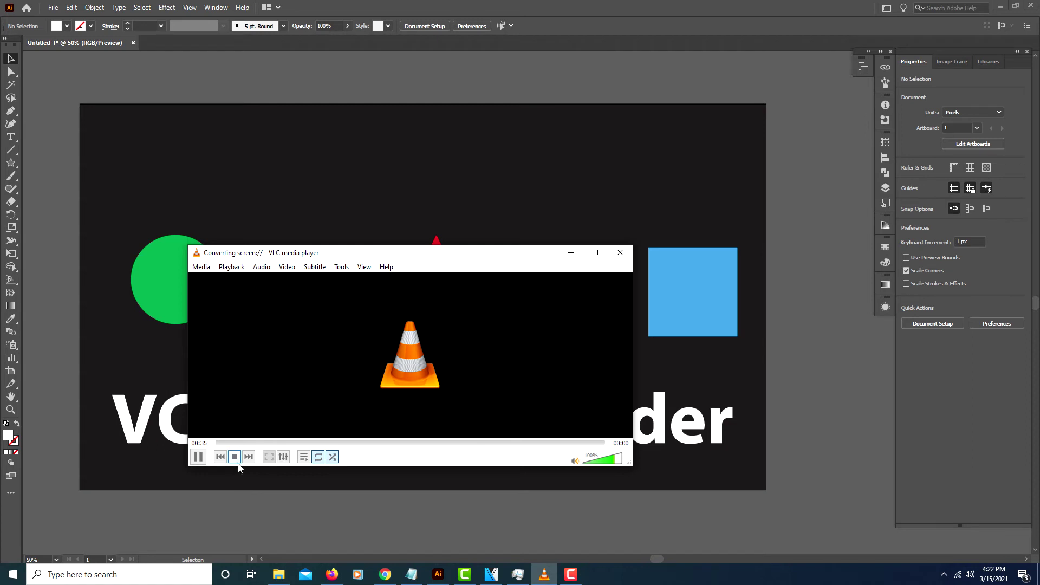
click(234, 457)
click(571, 252)
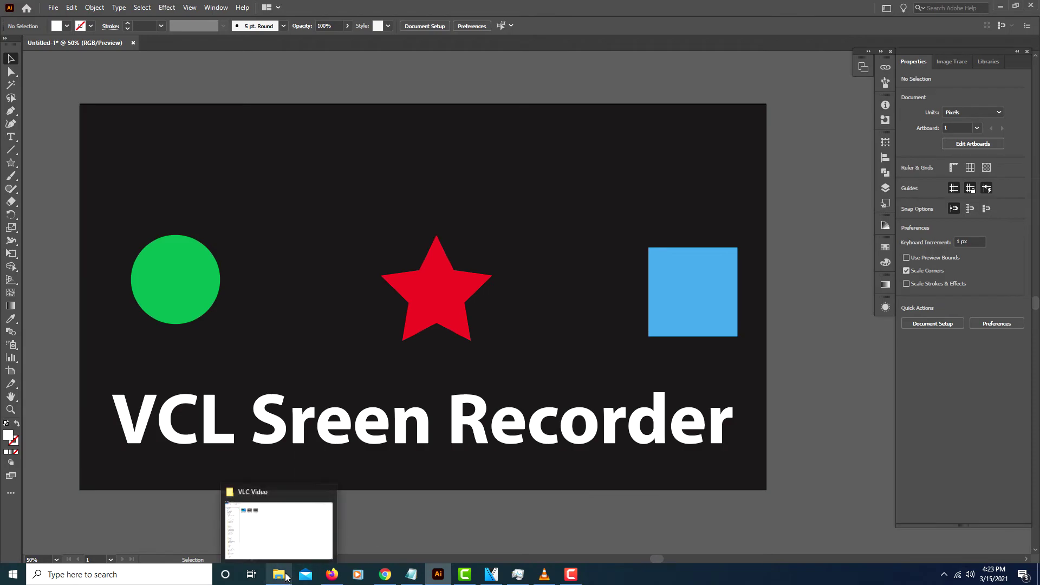
Play Record 2.mp4 from the VLC Video folder to check the recording, then close it and return to Illustrator.
click(280, 524)
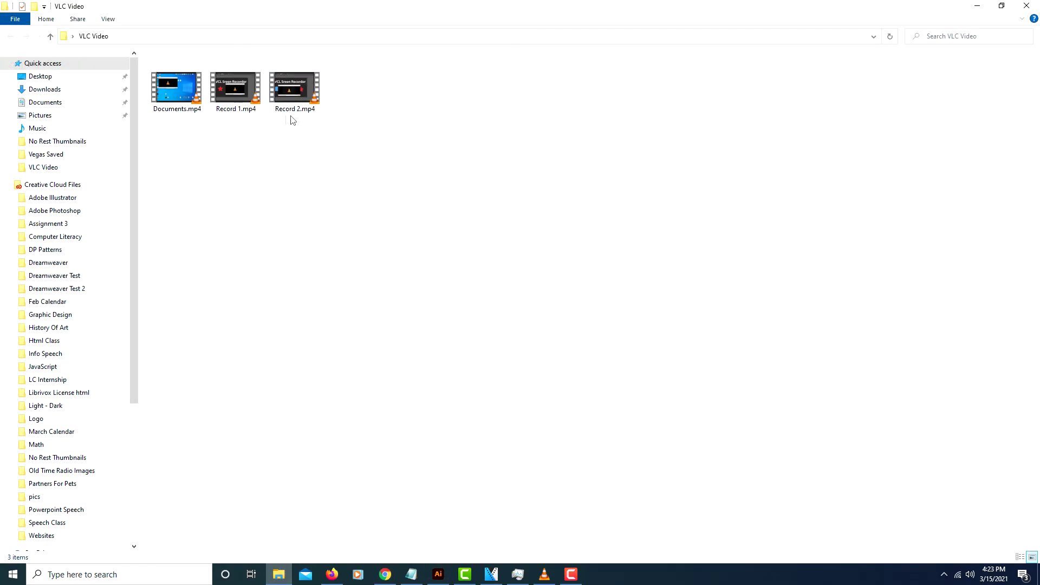
double_click(292, 81)
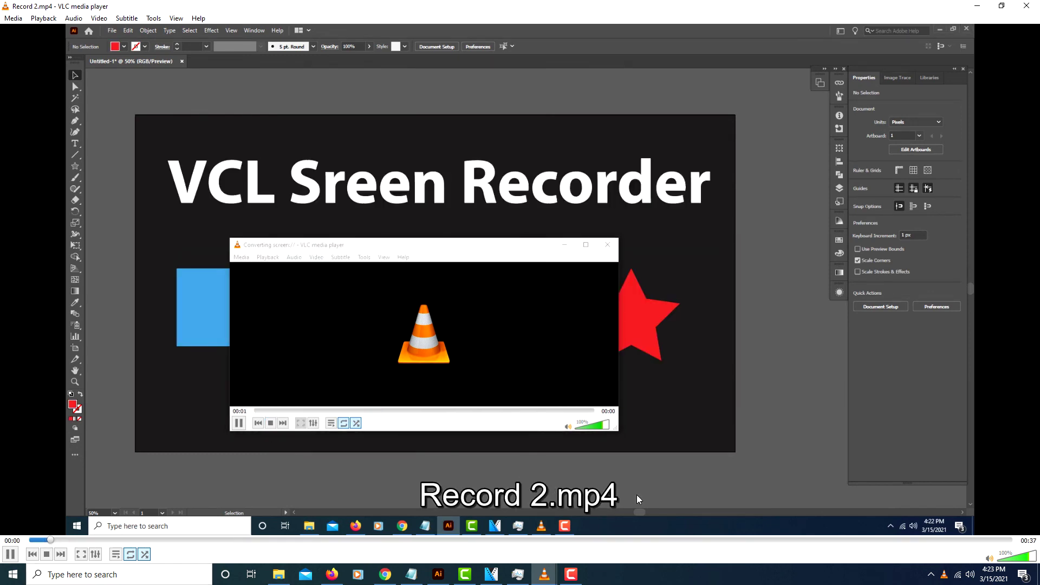
click(1028, 6)
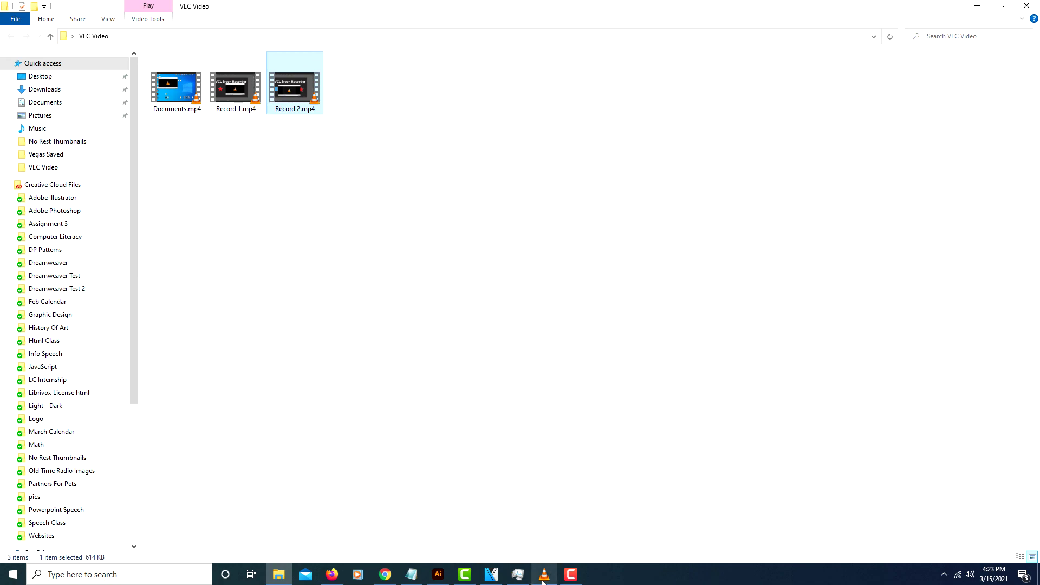
click(439, 575)
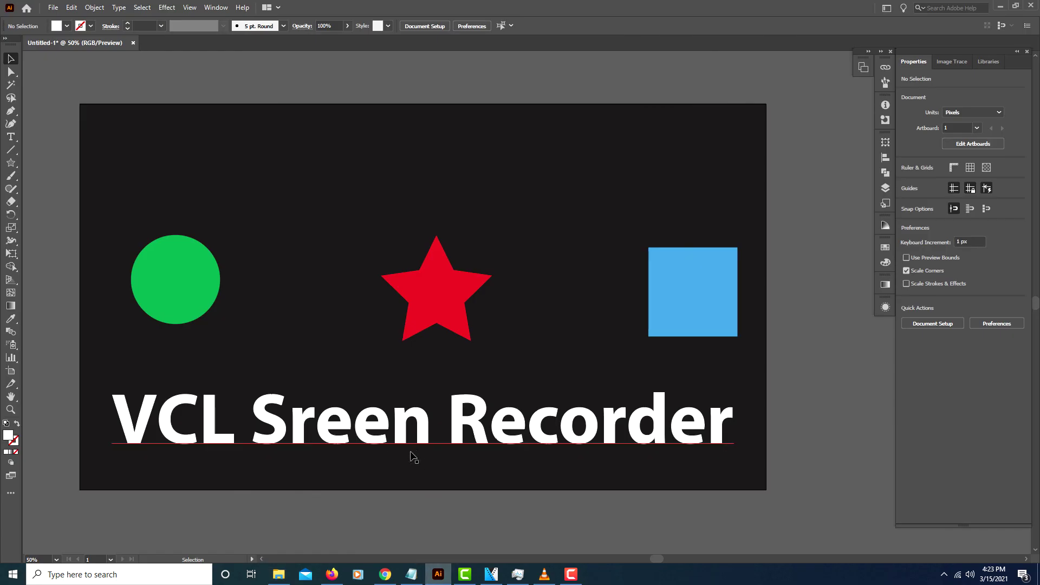